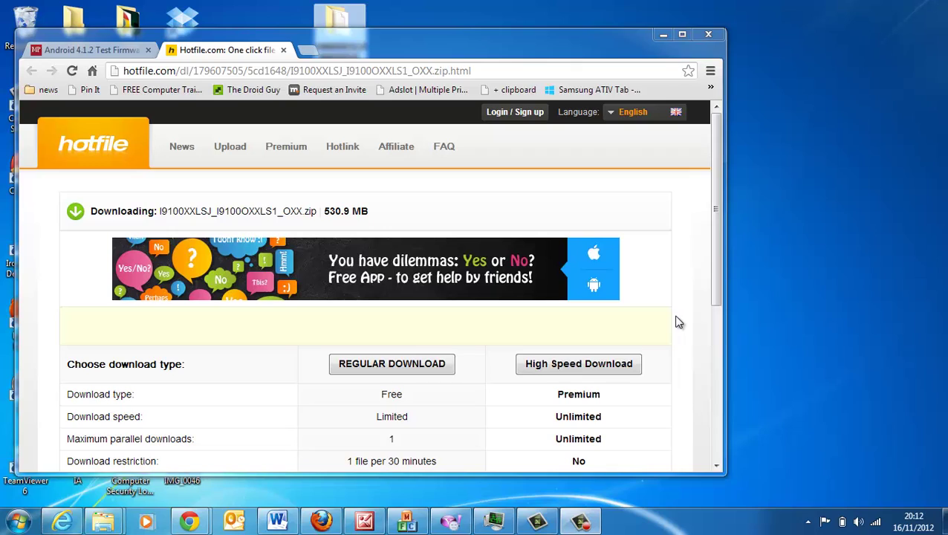
Step: Drag the Chrome Hotfile download window right and down to uncover the desktop icons
mouse_move(516, 45)
left_mouse_down()
mouse_move(621, 85)
mouse_move(647, 163)
mouse_move(613, 77)
left_mouse_up()
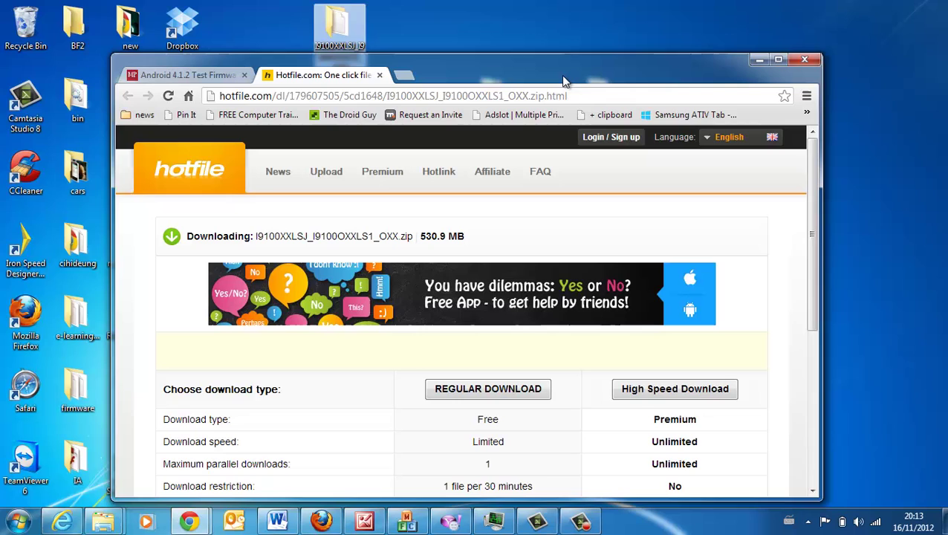
Step: Read the Flashing Instructions in the Android 4.1.2 firmware article
left_click(197, 76)
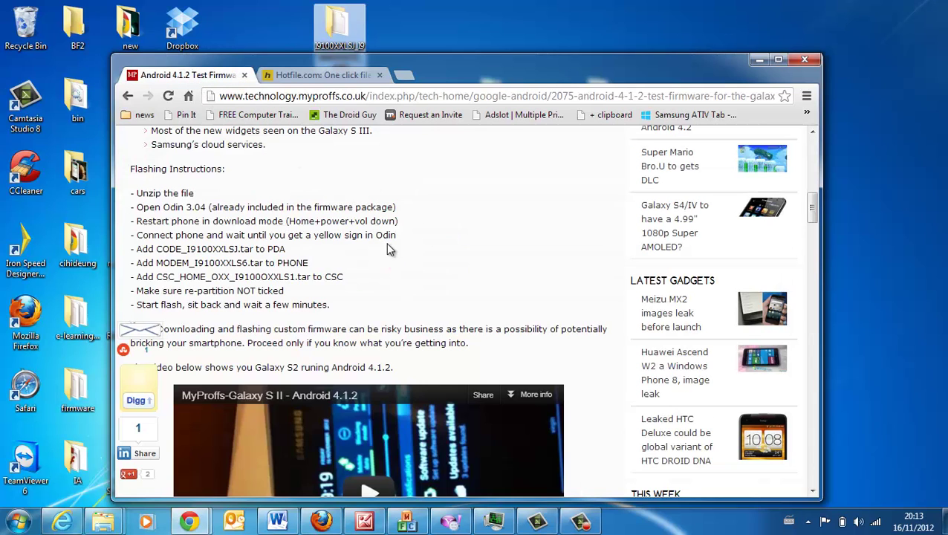
scroll(387, 245, "up", 5)
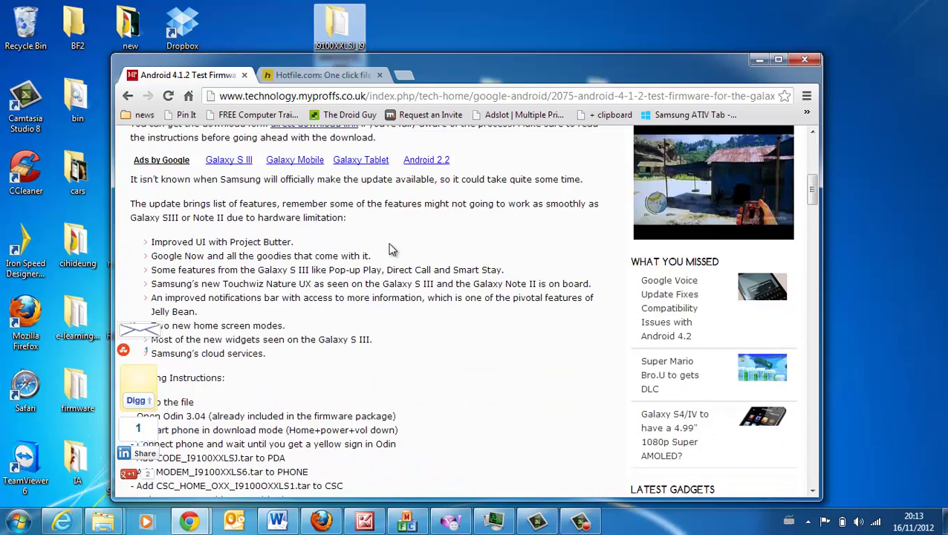
scroll(393, 250, "up", 2)
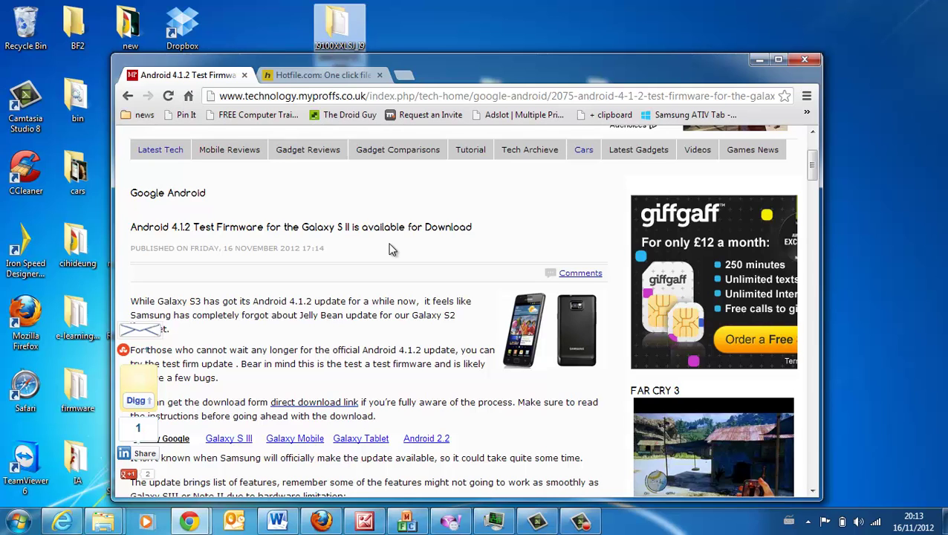
scroll(392, 250, "down", 3)
scroll(392, 251, "down", 2)
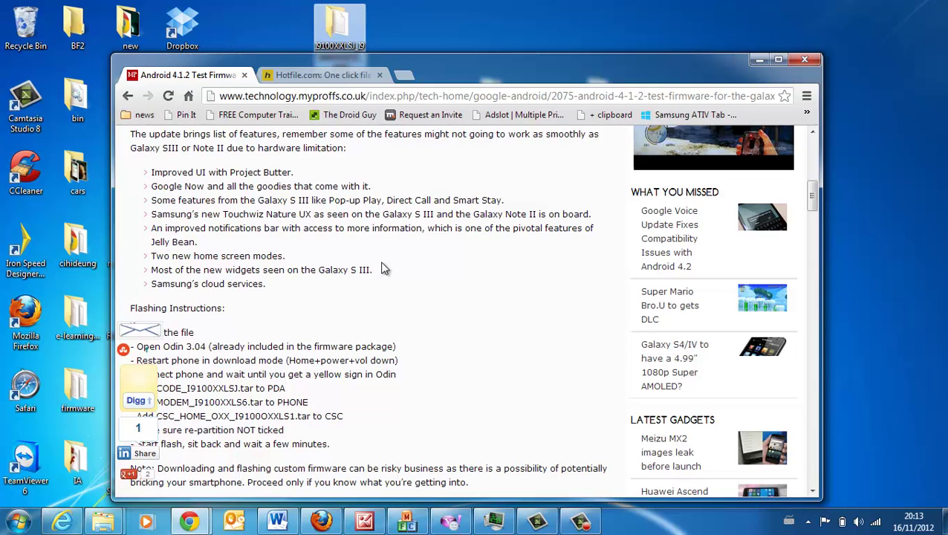
Step: Return to the Hotfile download page and shift the Chrome window right
left_click(329, 82)
scroll(406, 313, "down", 2)
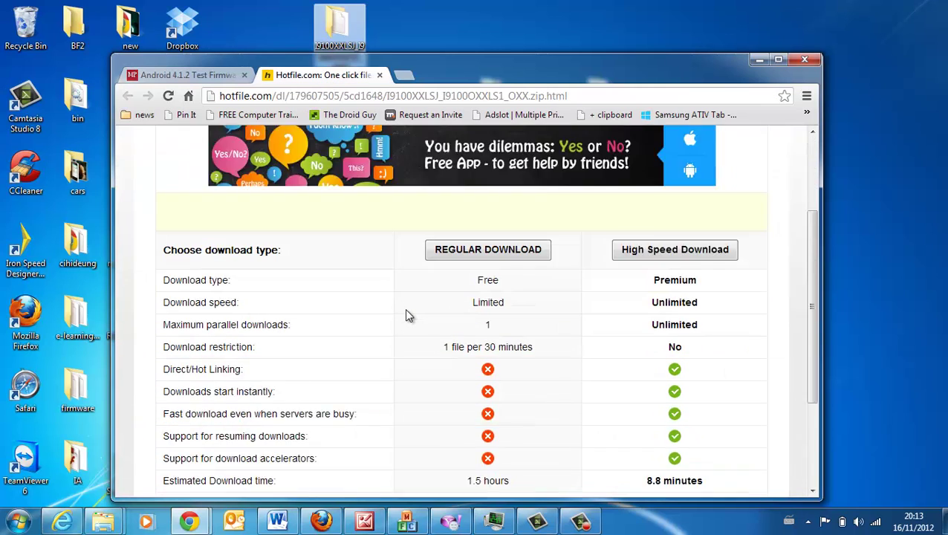
scroll(405, 314, "down", 1)
scroll(409, 193, "up", 2)
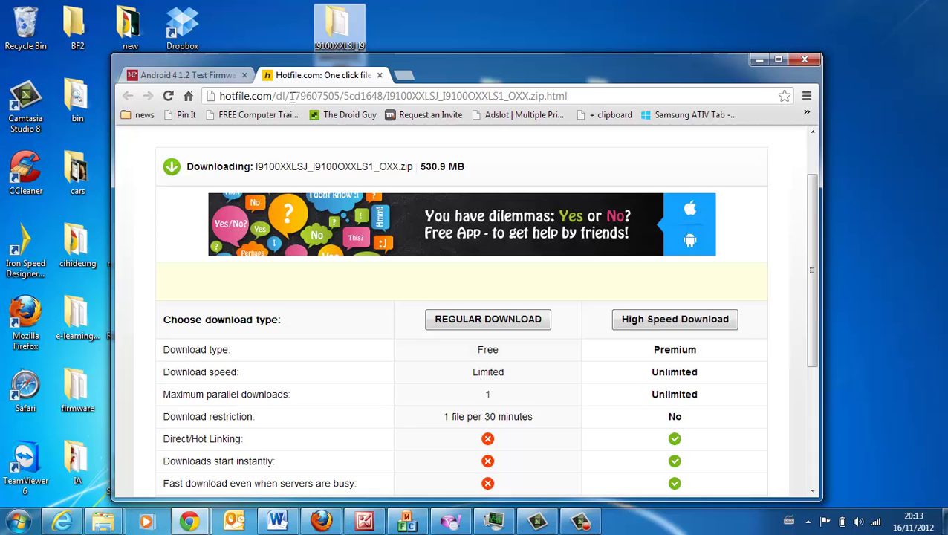
left_click_drag(276, 95, 578, 104)
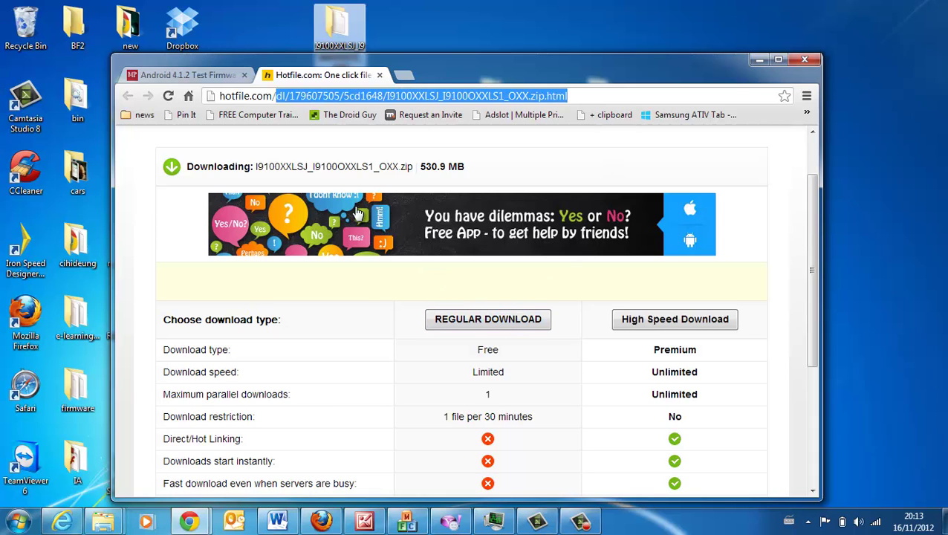
Step: Recheck the flashing instructions, then move Chrome to the lower right, uncovering the Odin3 folders
left_click(199, 75)
scroll(327, 286, "down", 2)
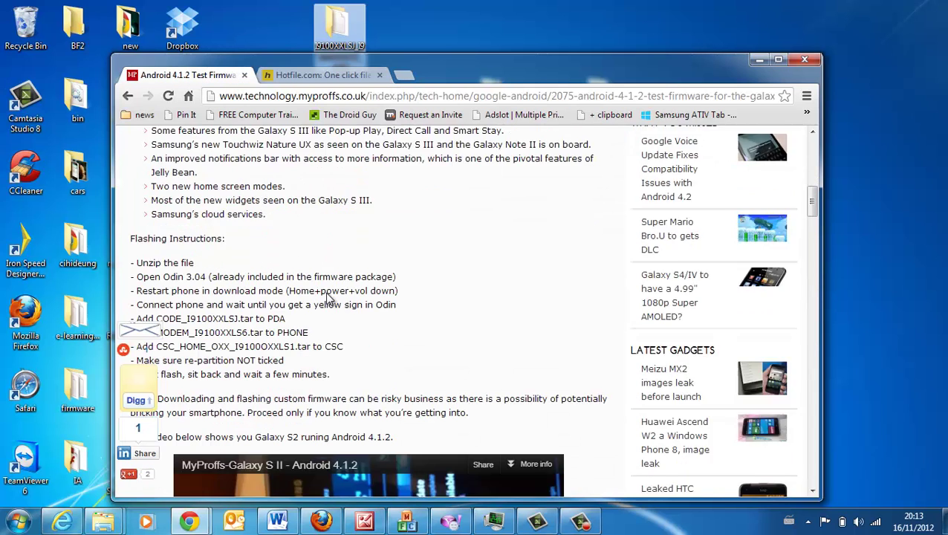
scroll(367, 275, "down", 1)
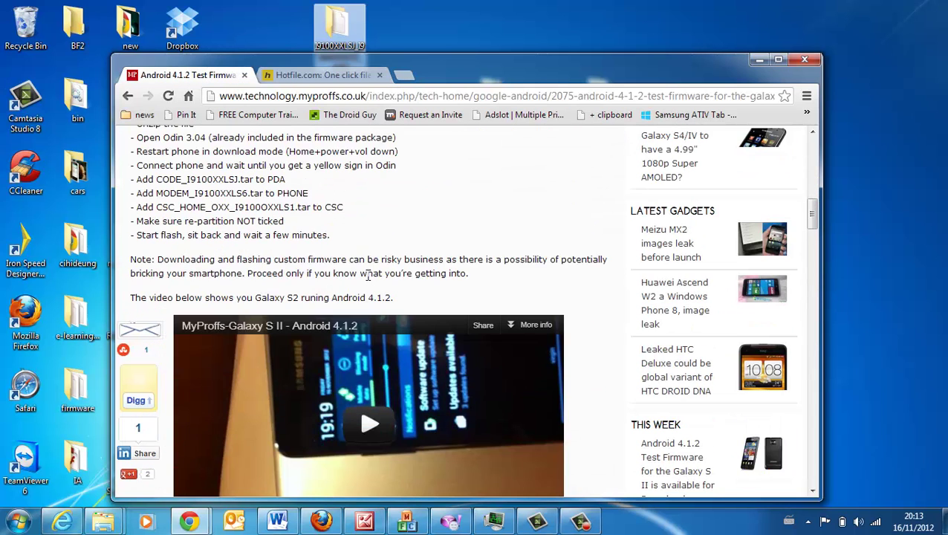
left_click(315, 70)
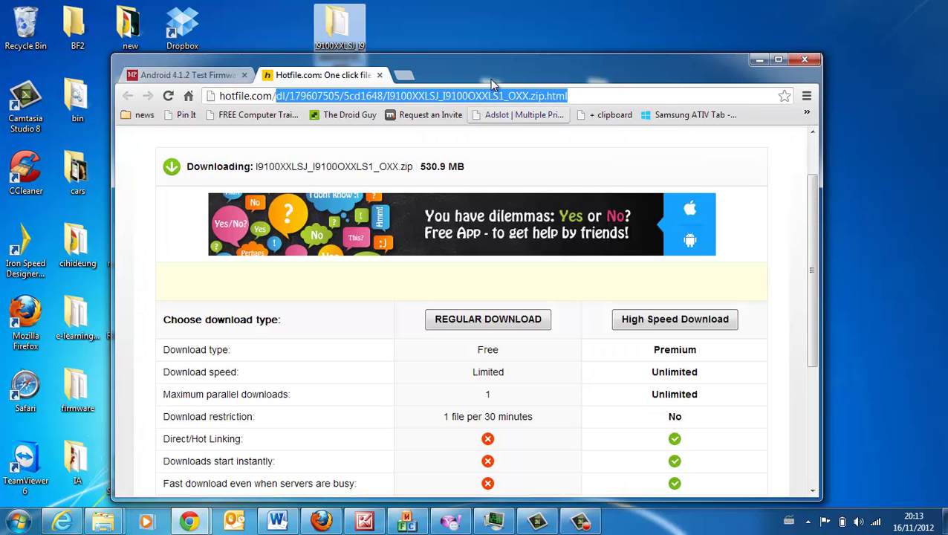
mouse_move(506, 83)
left_mouse_down()
mouse_move(691, 278)
mouse_move(563, 220)
left_mouse_up()
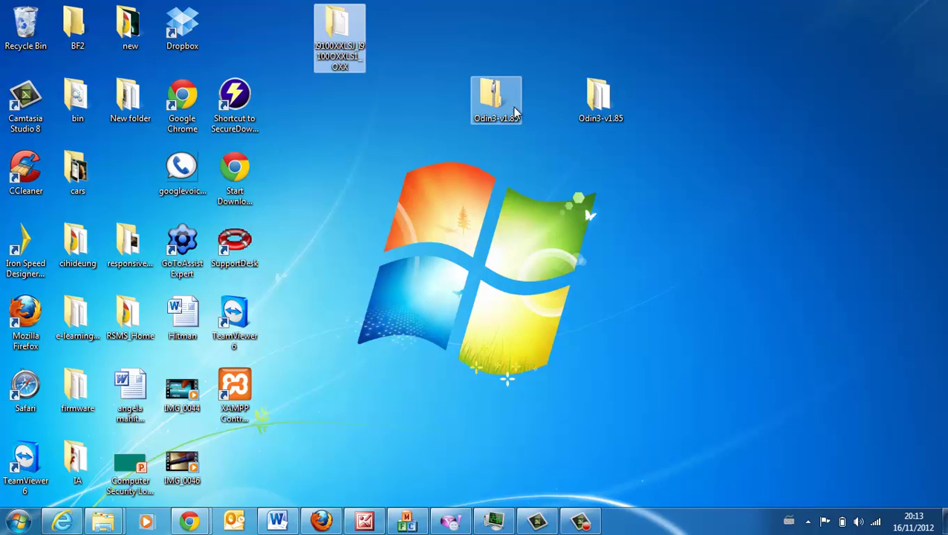
Step: Peek into and close the Odin3-v1.85 folder, then open the I9100XXLSJ firmware folder and move it right
left_click(552, 94)
double_click(599, 107)
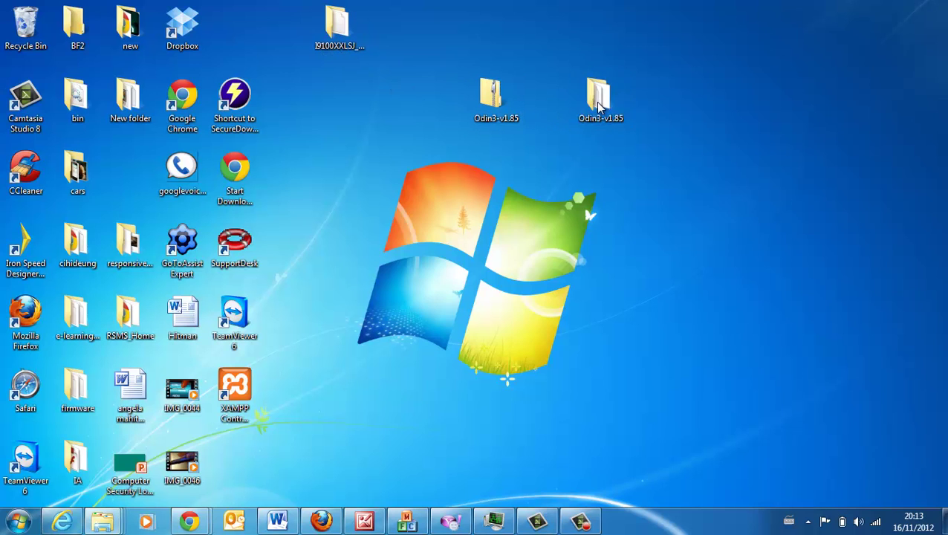
mouse_move(669, 27)
left_mouse_down()
mouse_move(788, 115)
mouse_move(684, 72)
left_mouse_up()
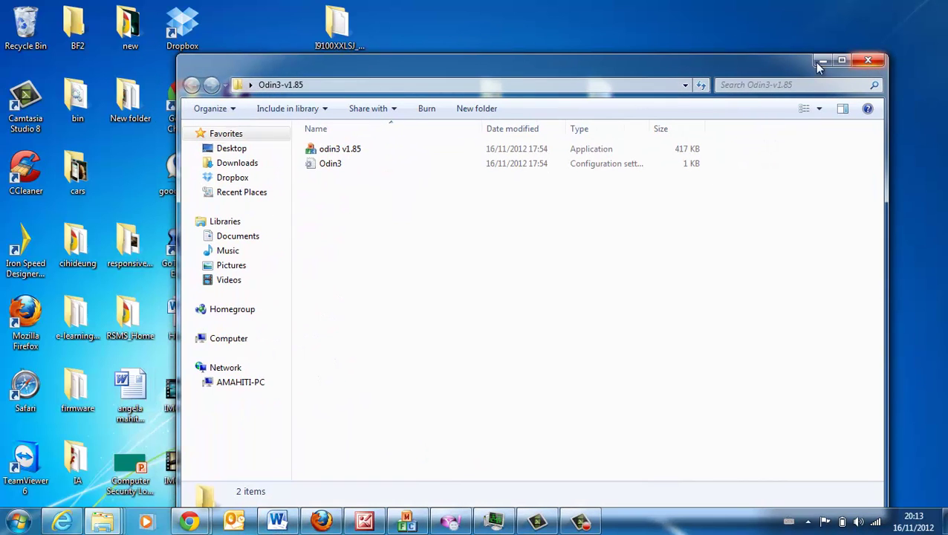
left_click(865, 61)
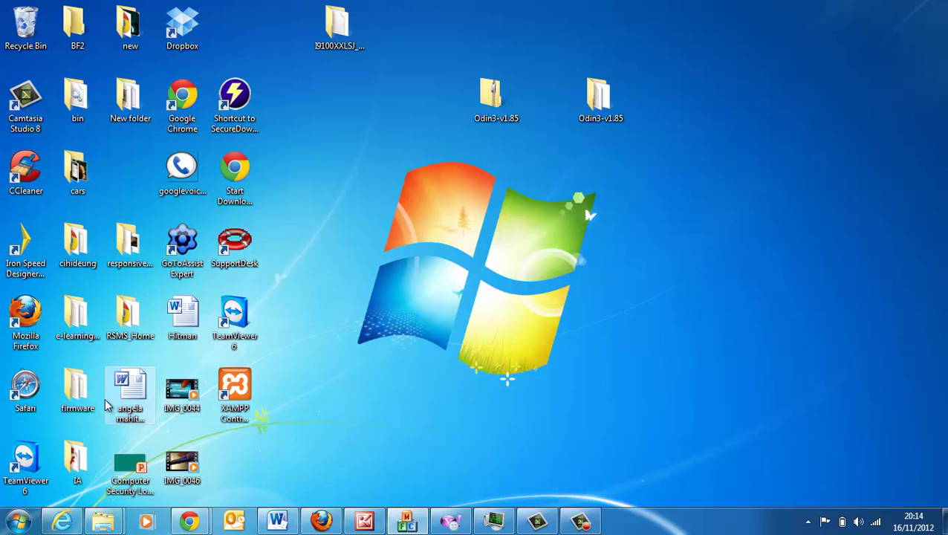
double_click(78, 394)
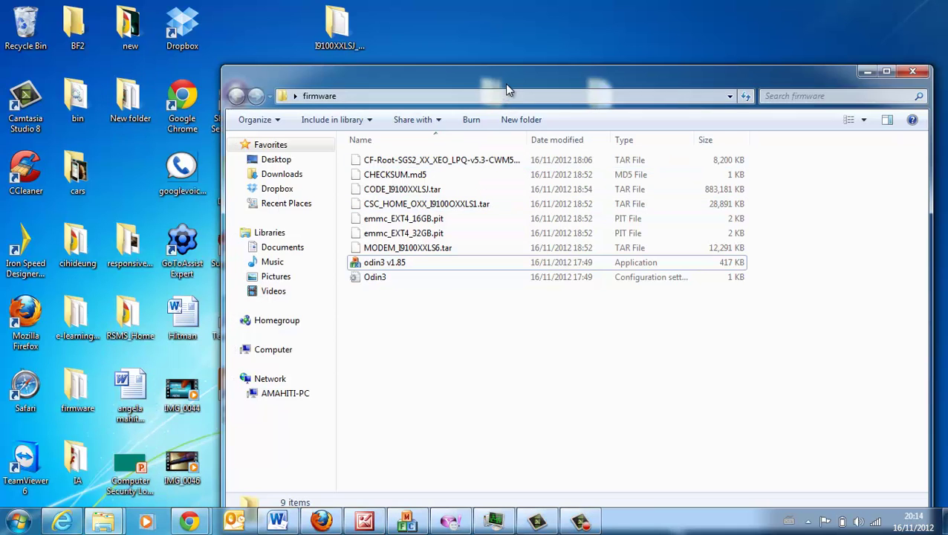
left_click_drag(504, 83, 666, 148)
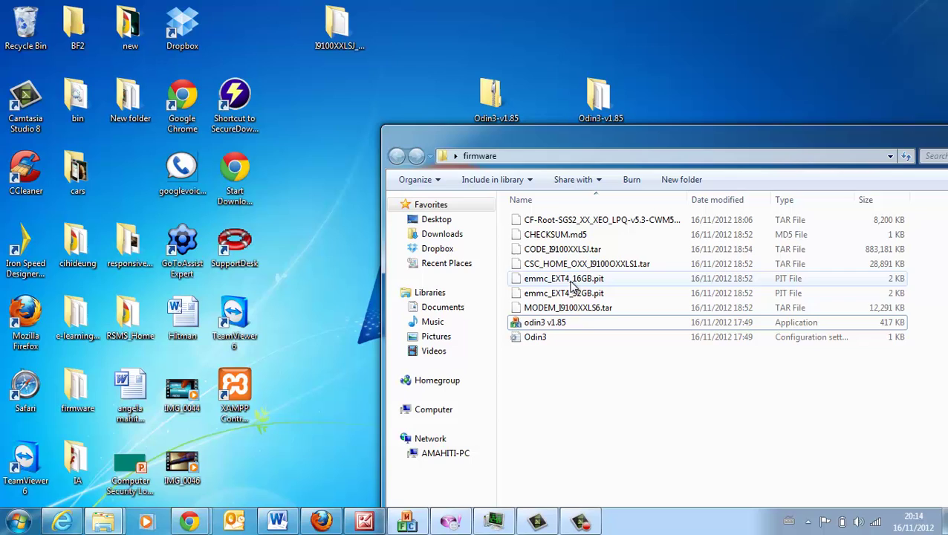
mouse_move(385, 263)
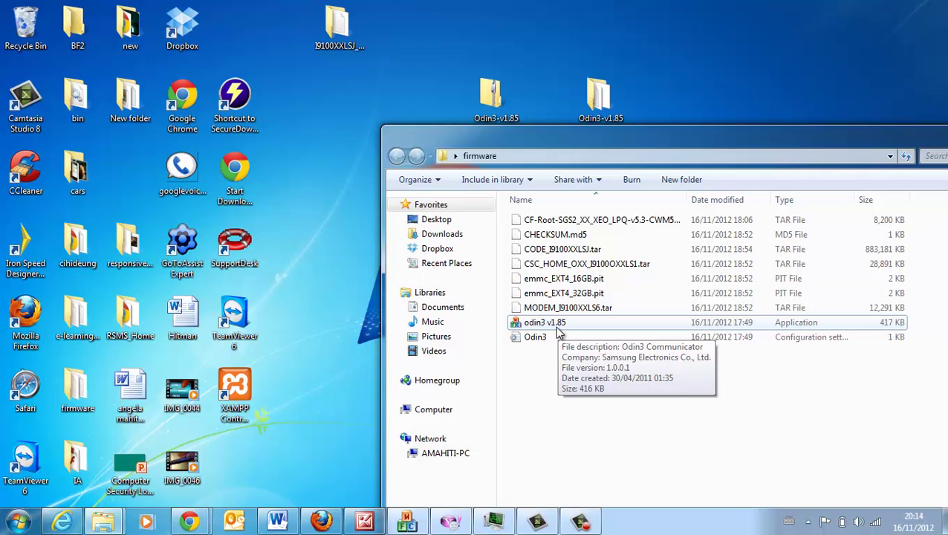
Step: Run odin3 v1.85 from the firmware folder despite the security warning, and move its window right
left_click(559, 333)
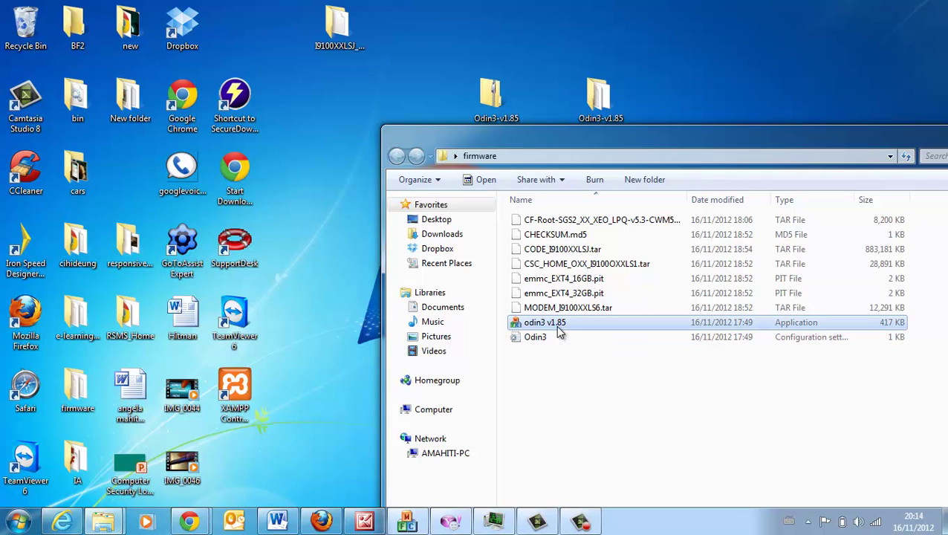
double_click(560, 332)
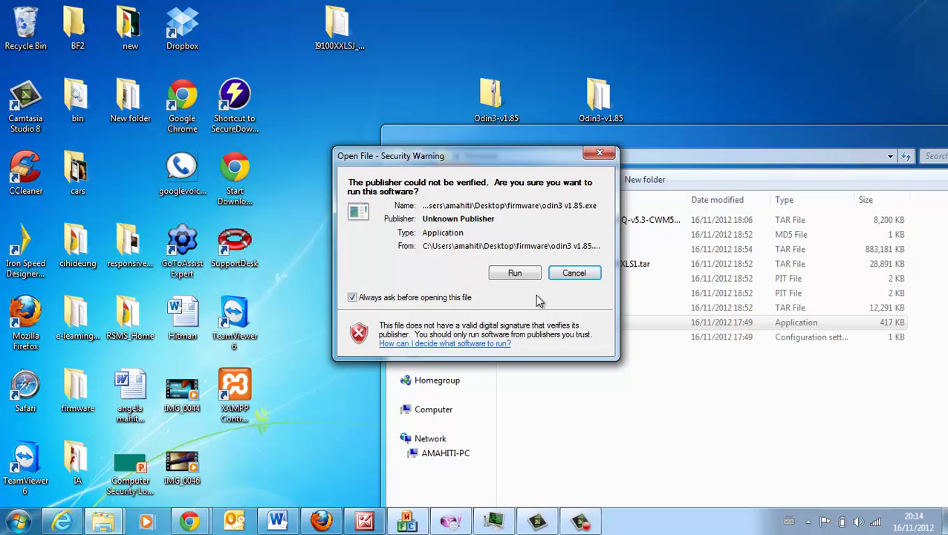
left_click(518, 275)
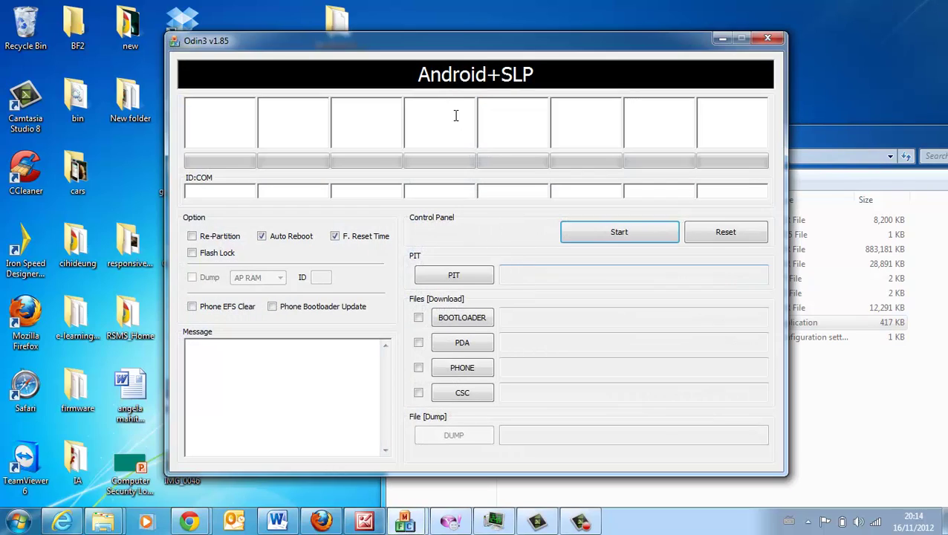
mouse_move(485, 49)
left_mouse_down()
mouse_move(600, 53)
mouse_move(589, 46)
left_mouse_up()
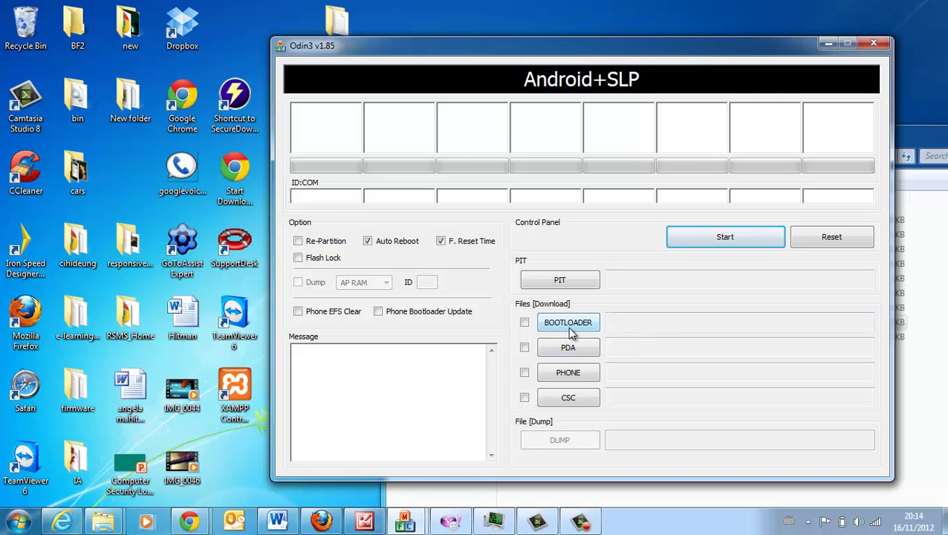
Step: Confirm in the Chrome guide which file goes in PDA, then load CODE_I9100XXLSJ.tar there
left_click(568, 347)
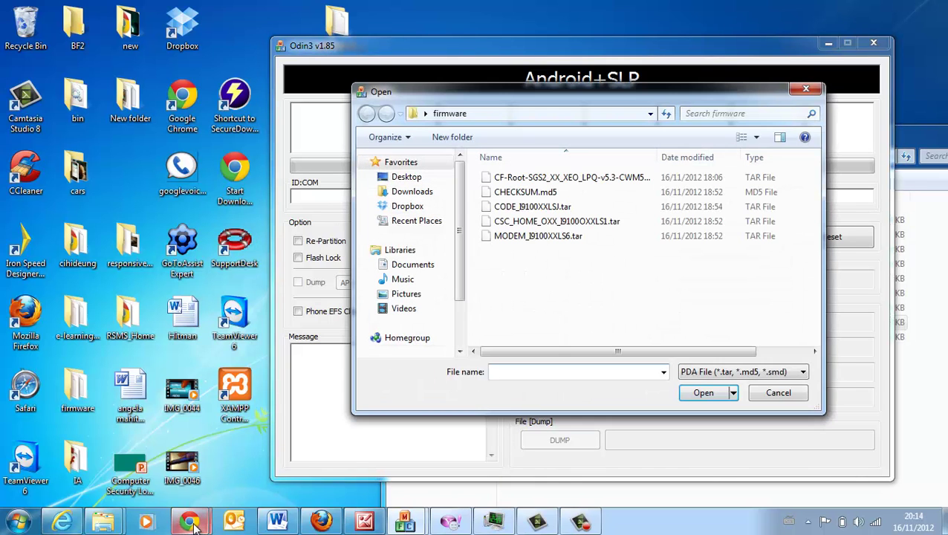
mouse_move(190, 522)
left_click(250, 467)
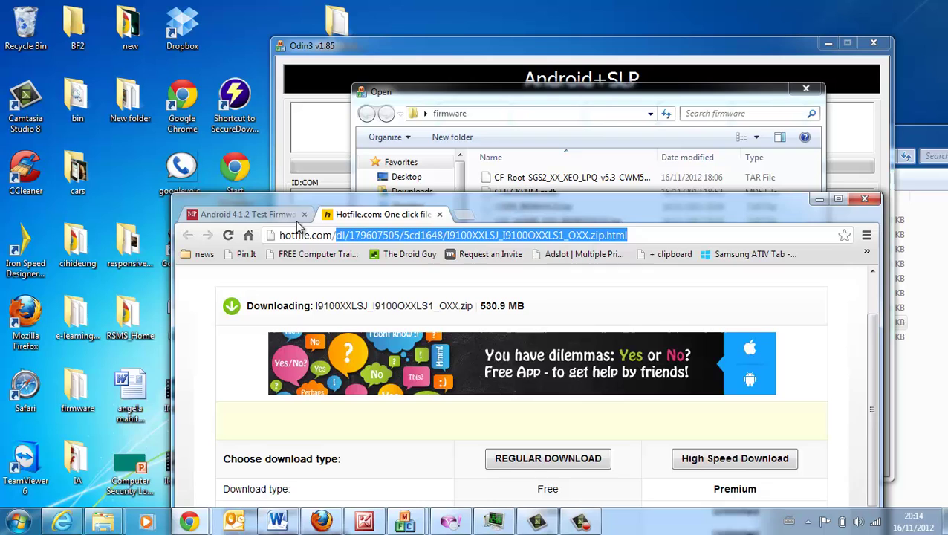
left_click_drag(308, 201, 282, 101)
left_click(223, 113)
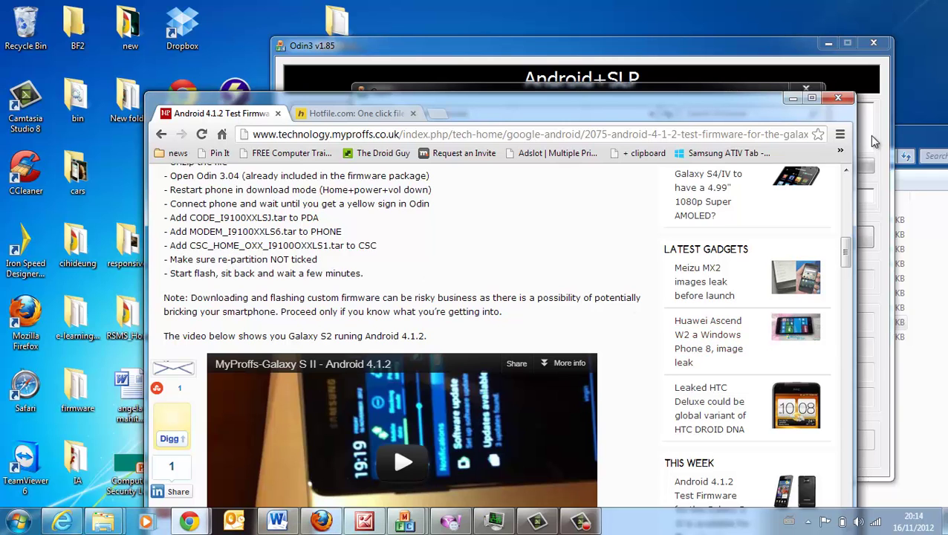
left_click_drag(635, 114, 516, 58)
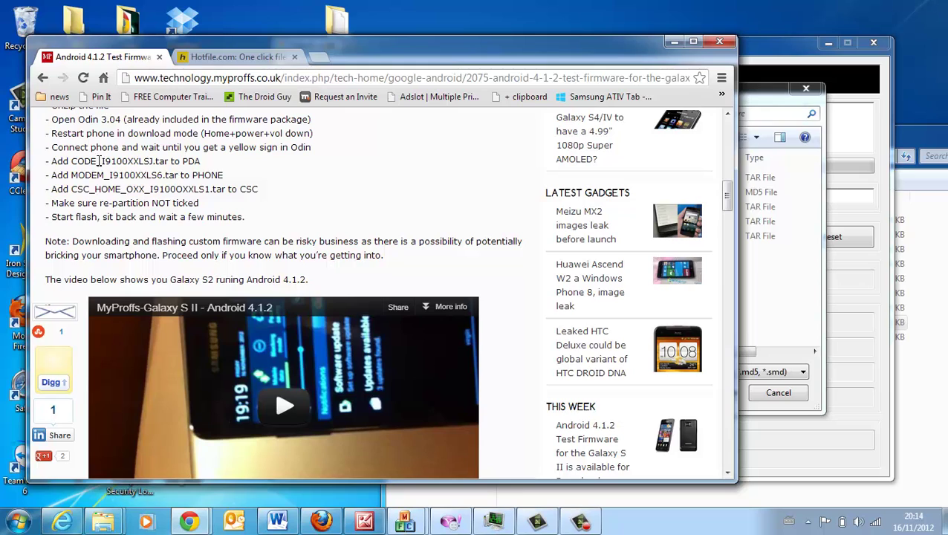
left_click_drag(152, 161, 154, 161)
key("alt+Tab")
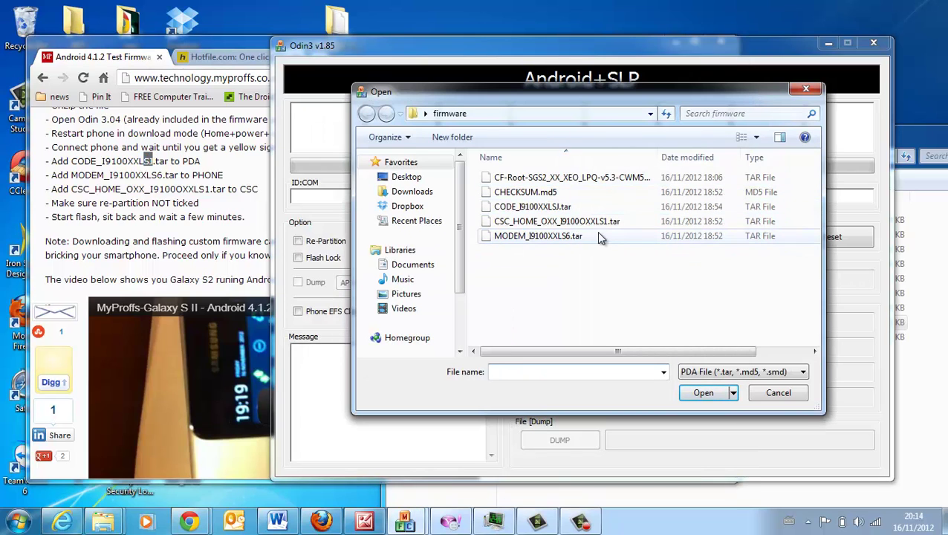
left_click(563, 207)
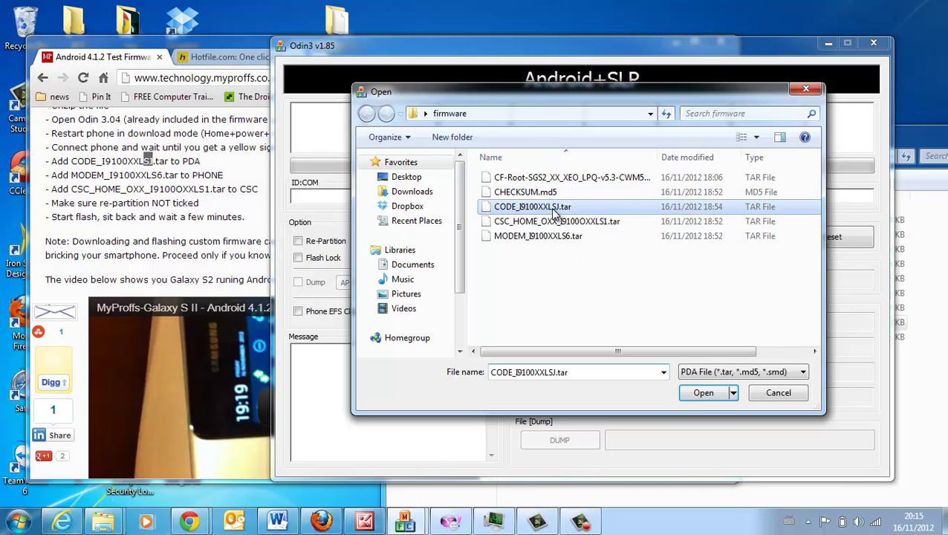
left_click(719, 392)
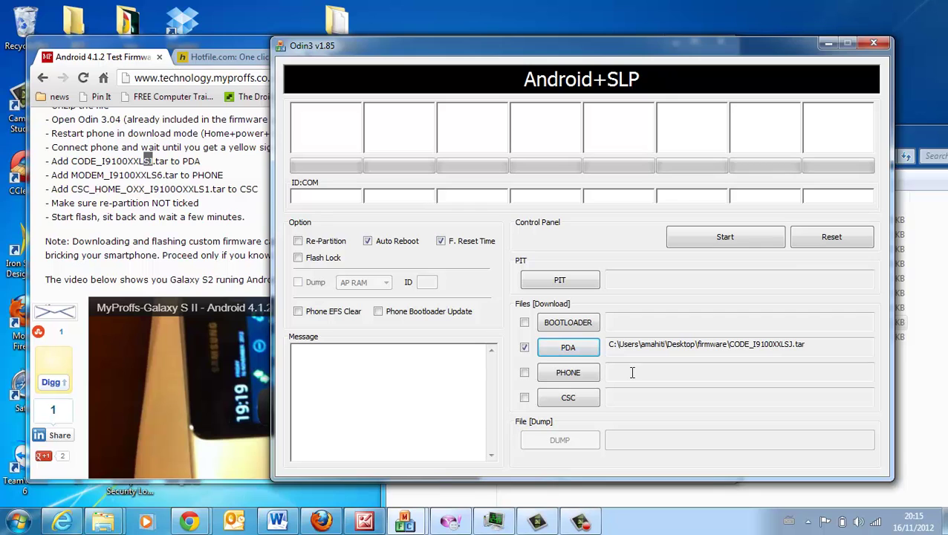
Step: Load MODEM_I9100XXLS6.tar into the PHONE slot
left_click(578, 375)
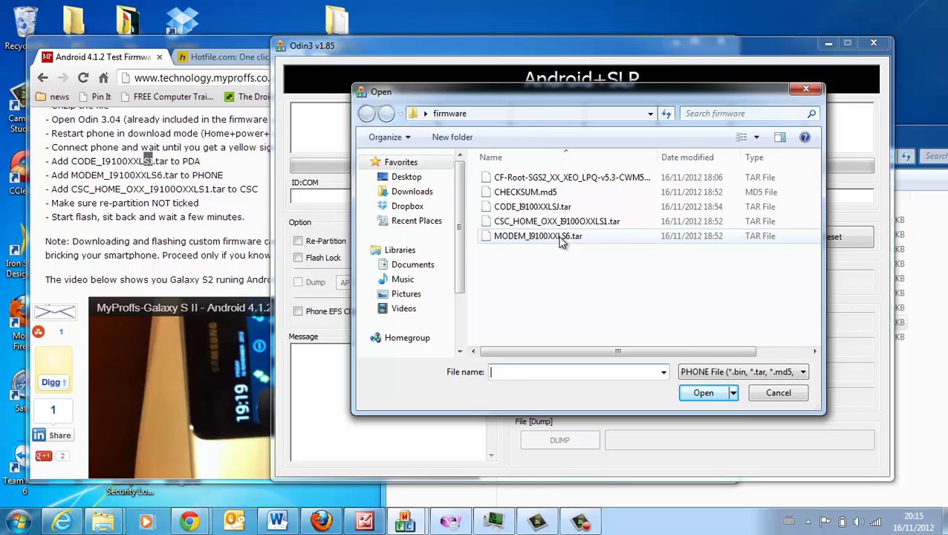
left_click(561, 237)
left_click(704, 392)
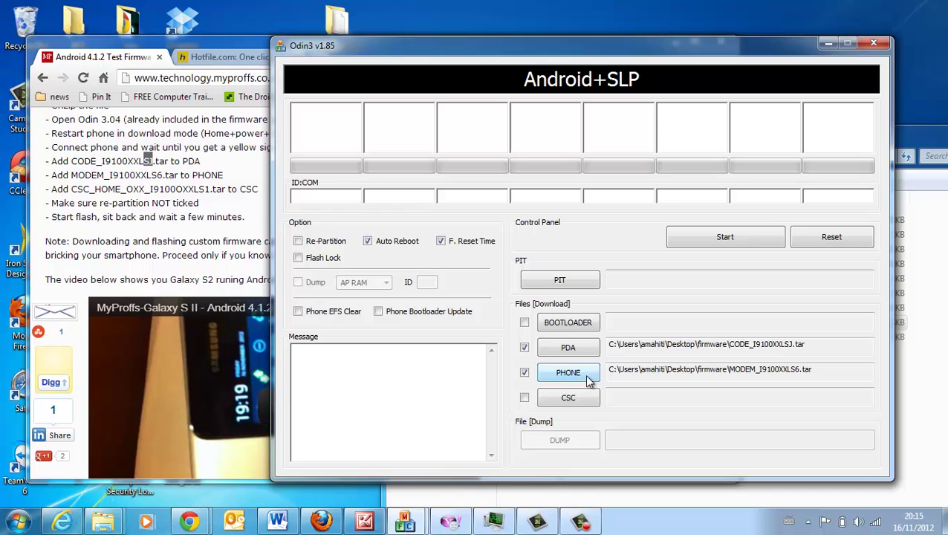
Step: Load CSC_HOME_OXX_I9100OXXLS1.tar into the CSC slot
left_click(573, 402)
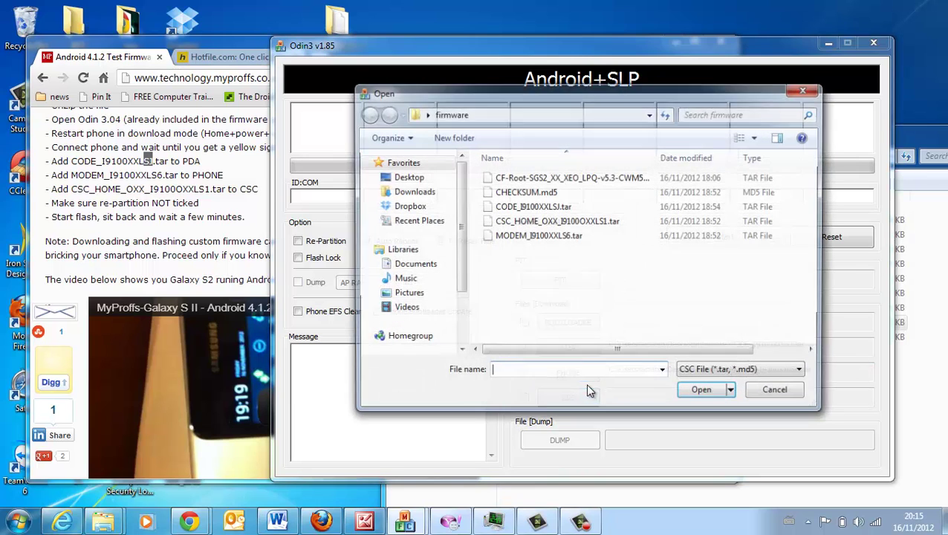
left_click(600, 222)
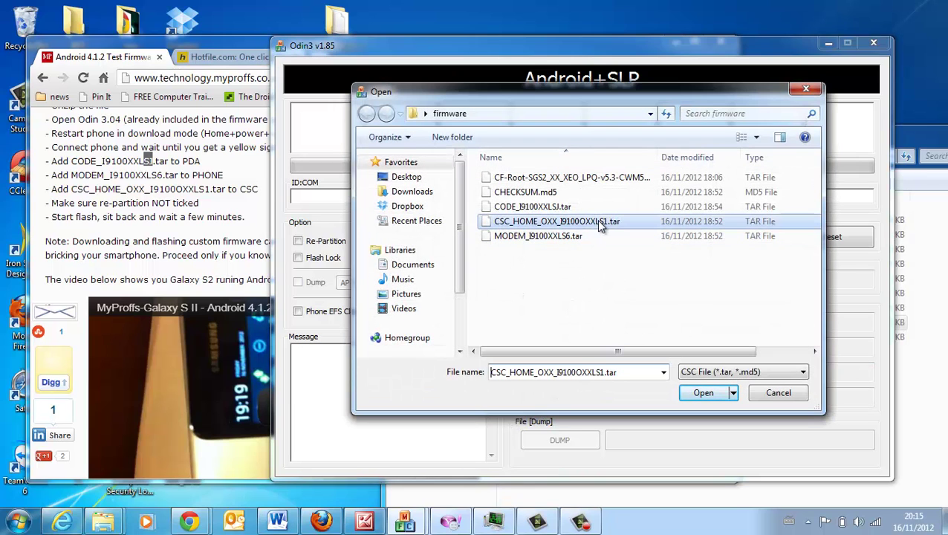
left_click(684, 393)
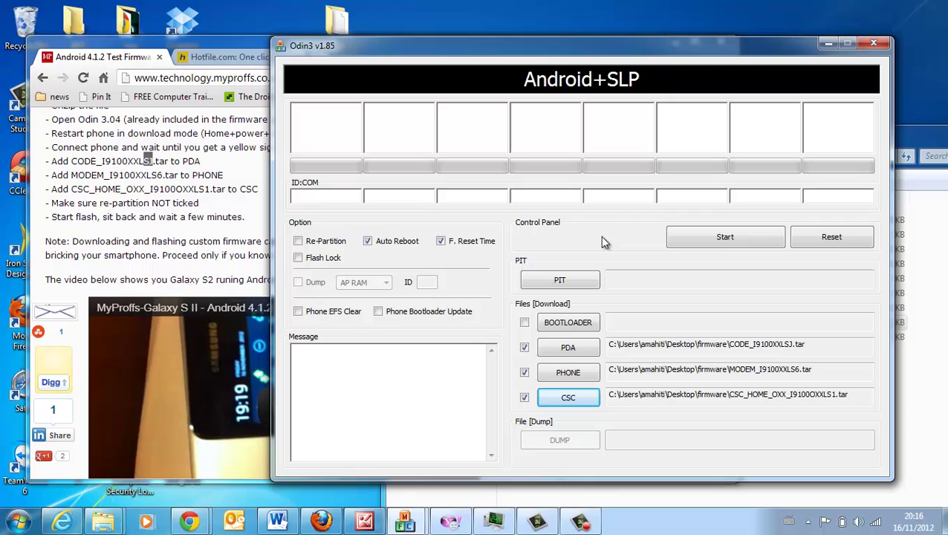
Step: Start the flash and bring Odin forward once it shows PASS with 1 succeeded, 0 failed
left_click(719, 240)
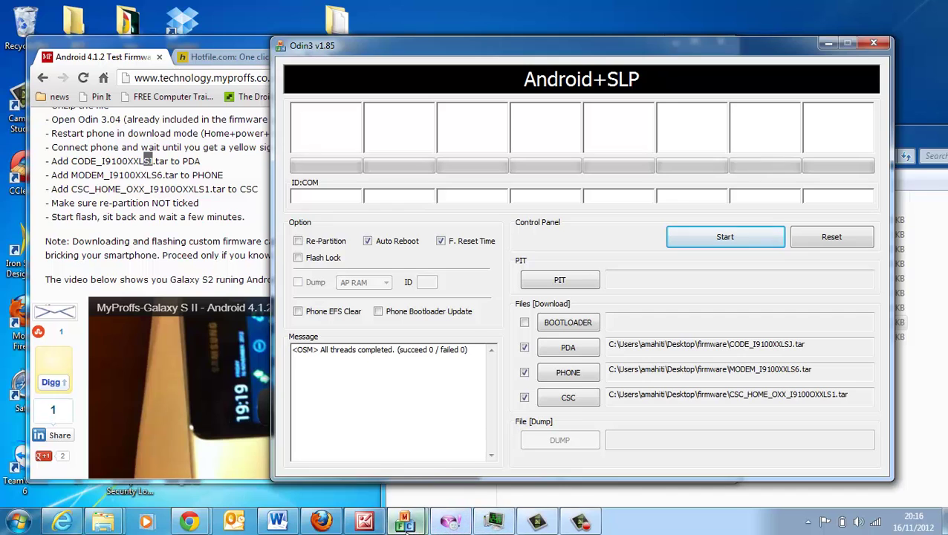
mouse_move(405, 522)
left_click(362, 452)
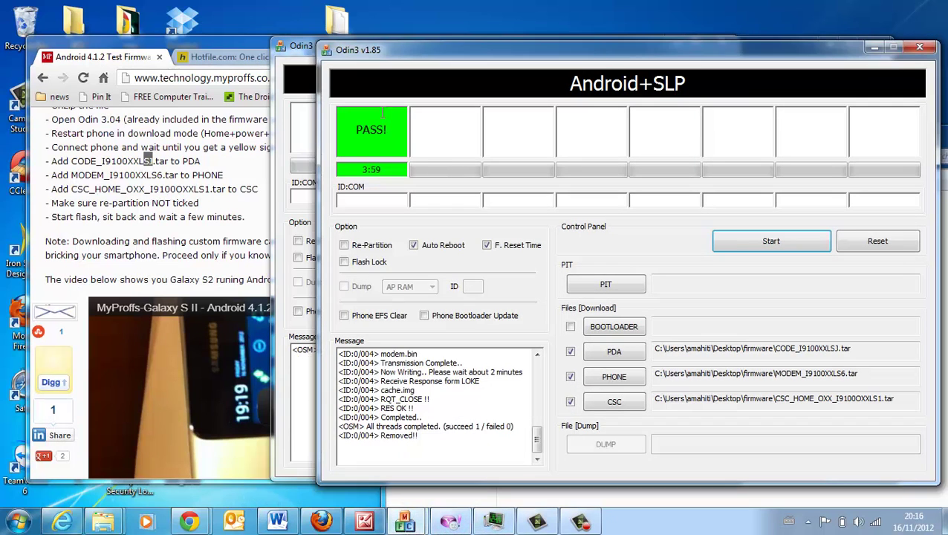